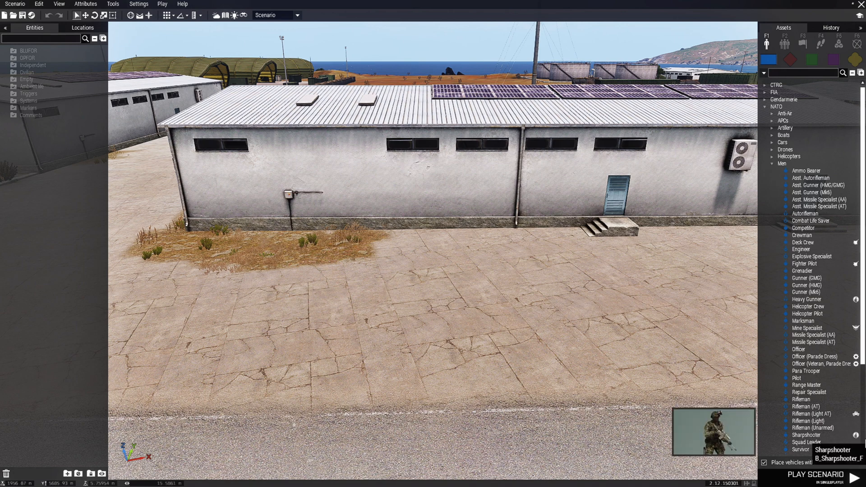
Place a Rifleman (Unarmed) on the pavement, then switch to the Empty asset categories.
left_click(812, 428)
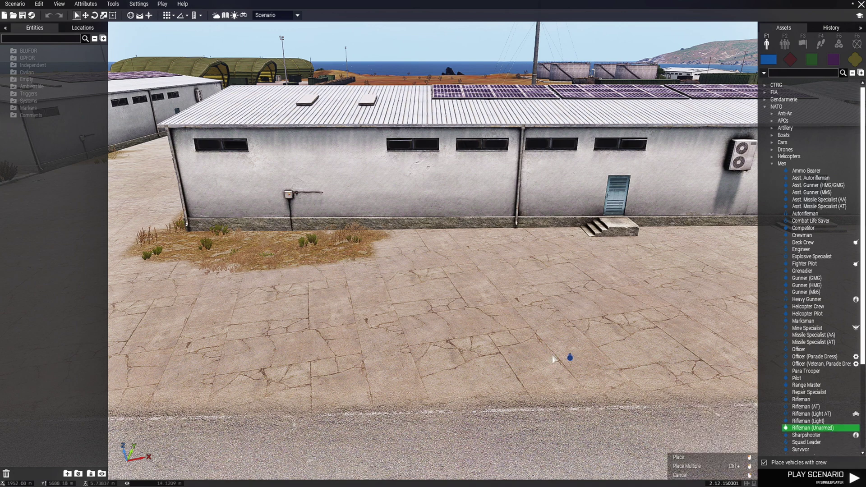
left_click(410, 351)
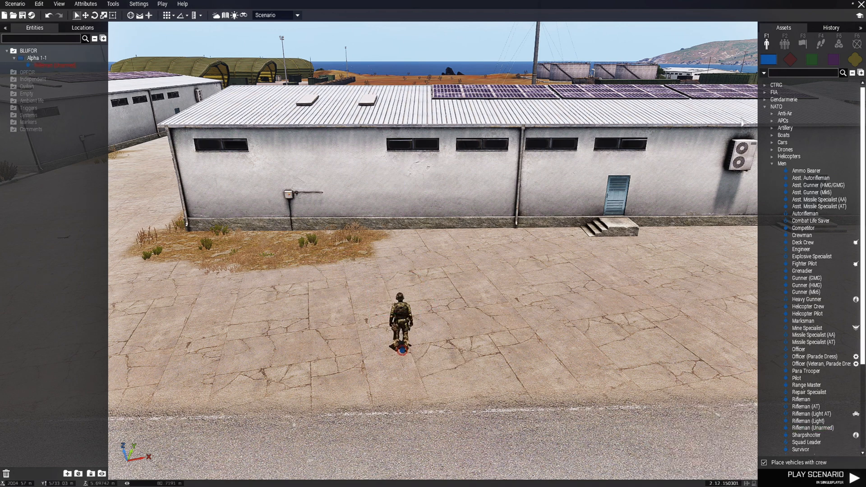
left_click(855, 60)
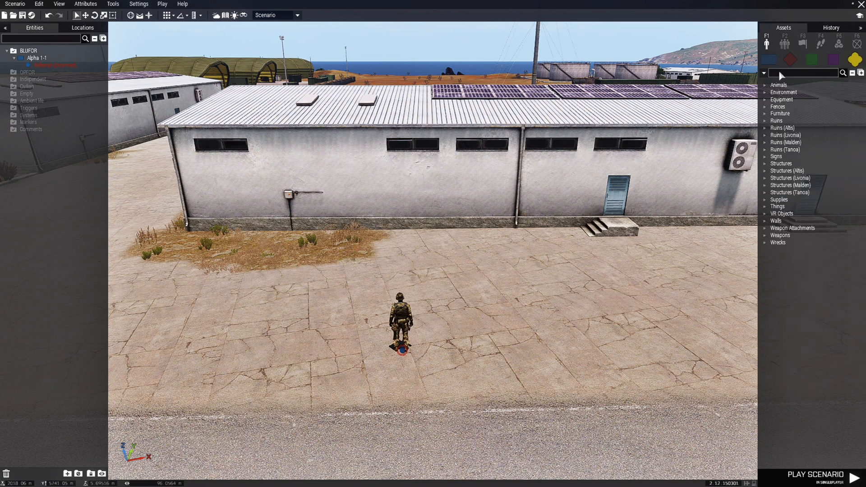
type("b")
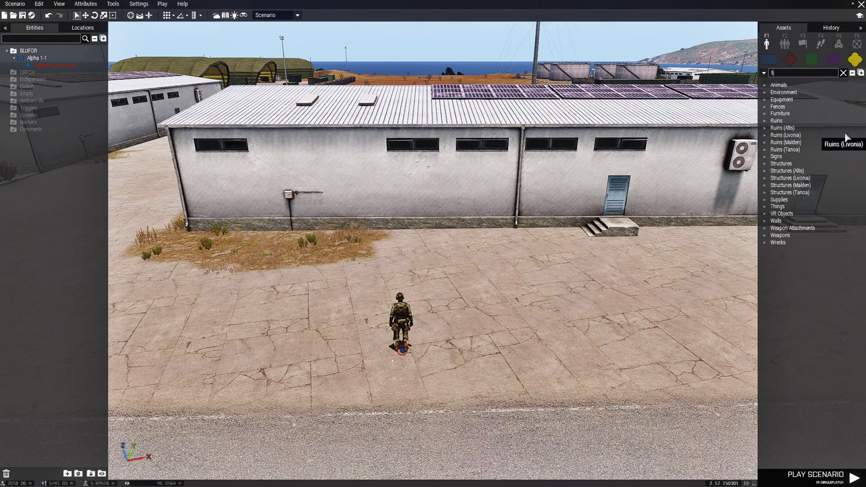
type("oard")
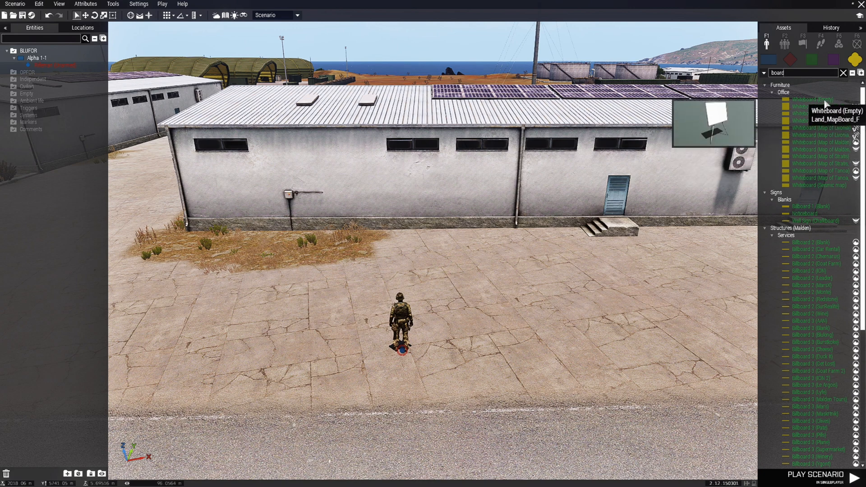
Place Billboard 1 (Blank) facing the camera and a Noticeboard beside it along the wall.
left_click(817, 208)
left_click(235, 260)
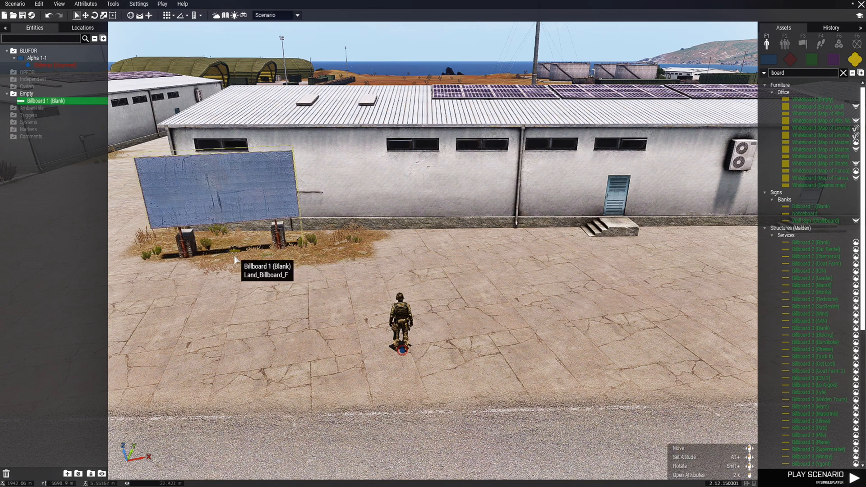
scroll(237, 264, "up", 3)
scroll(244, 277, "up", 3)
scroll(270, 304, "up", 3)
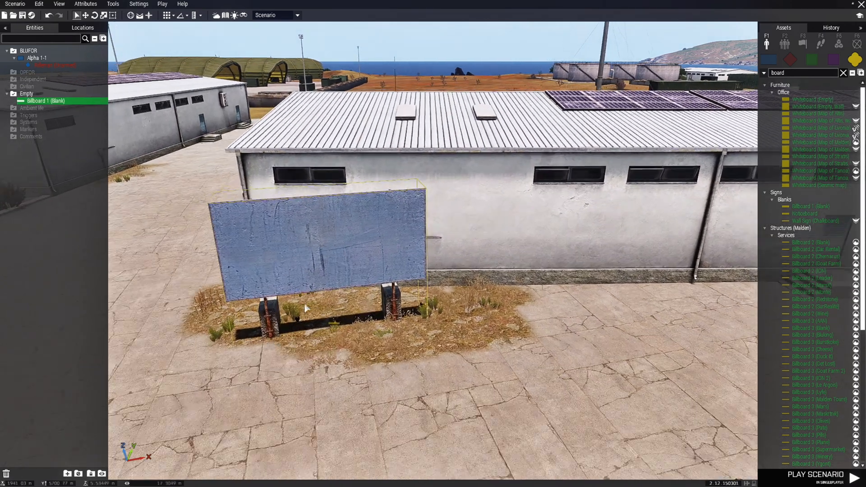
scroll(306, 308, "up", 2)
mouse_move(308, 308)
left_mouse_down("shift")
mouse_move(350, 281)
mouse_move(364, 257)
left_mouse_up("shift")
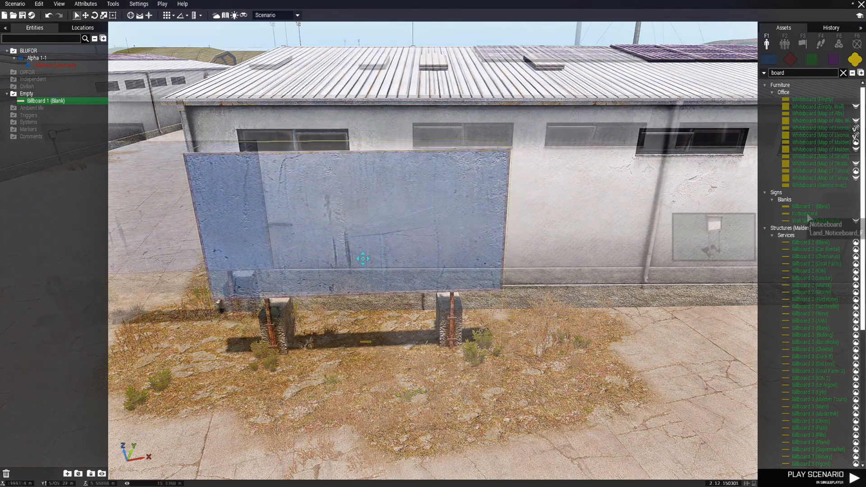
left_click(804, 213)
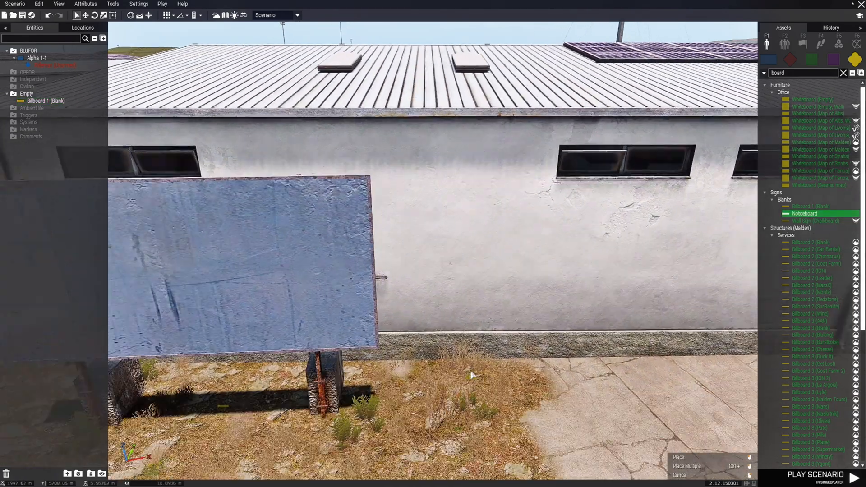
scroll(472, 375, "down", 2)
left_click(470, 392)
scroll(474, 379, "up", 3)
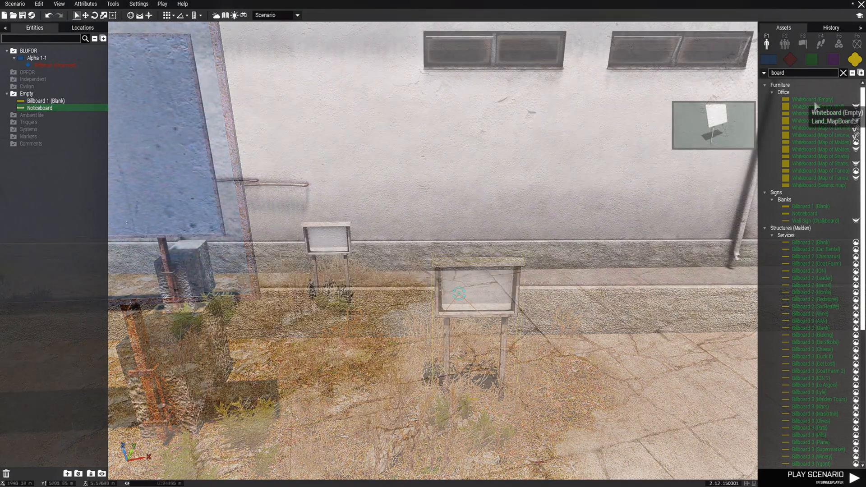
Place Whiteboard (Empty) next to the noticeboard and slide it right along the wall.
left_click(816, 101)
left_click(441, 310)
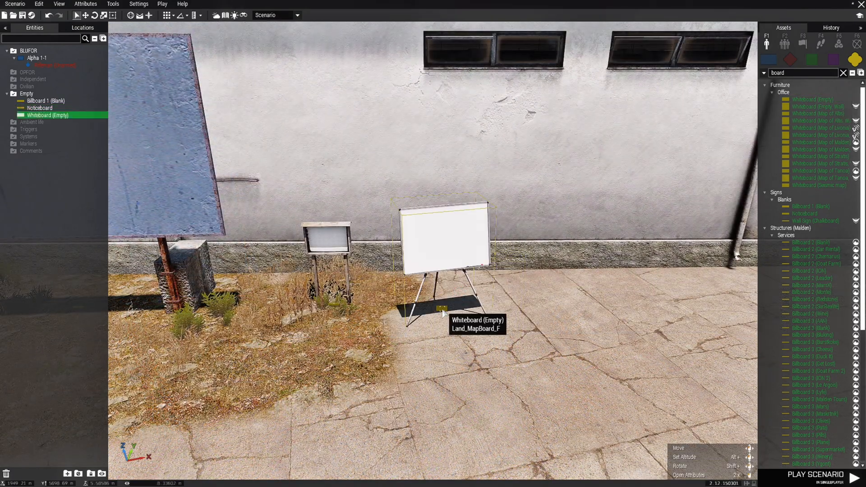
key("d")
key("w")
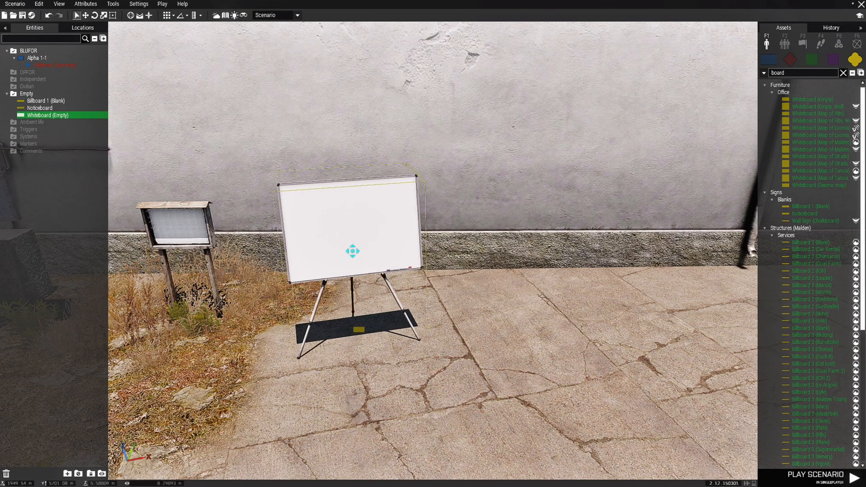
left_click_drag(351, 251, 379, 250)
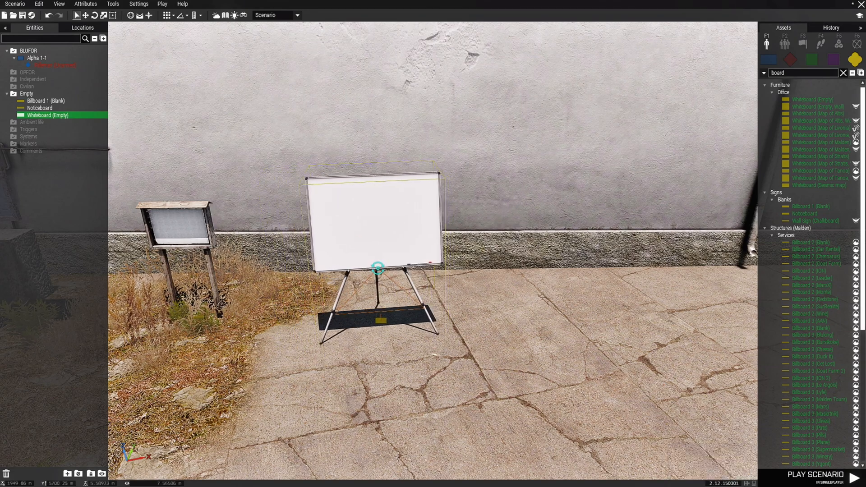
key("s")
Place Billboard 2 (Blank) on the pavement and line it up with the wall.
left_click(815, 243)
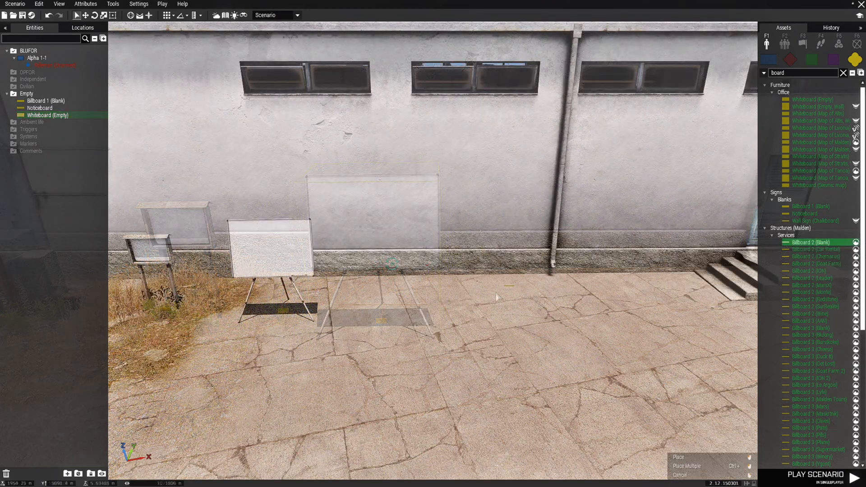
left_click(422, 327)
scroll(422, 328, "up", 2)
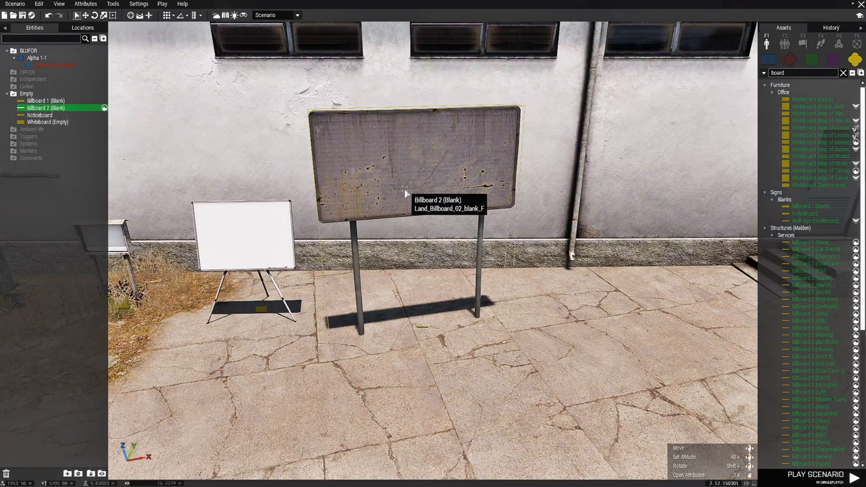
left_click_drag(440, 197, 433, 197)
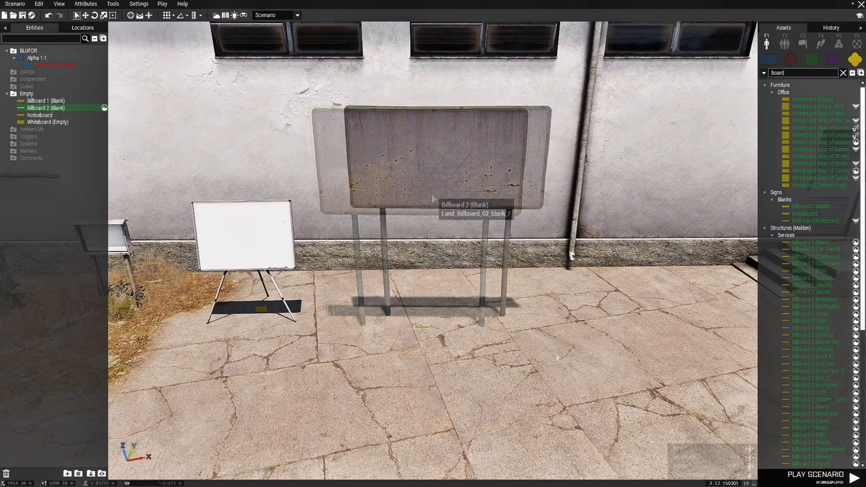
key("d")
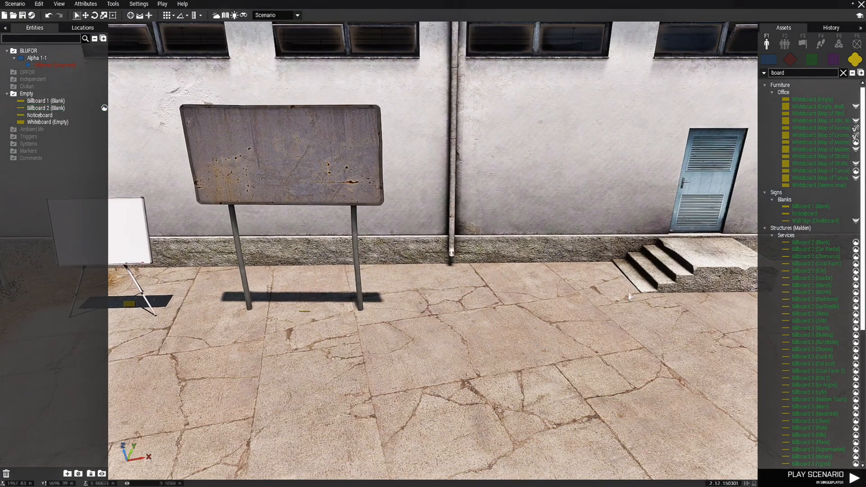
Place Sign (ARMEX) from Advertisements beside the second billboard.
left_click(842, 73)
type("sign")
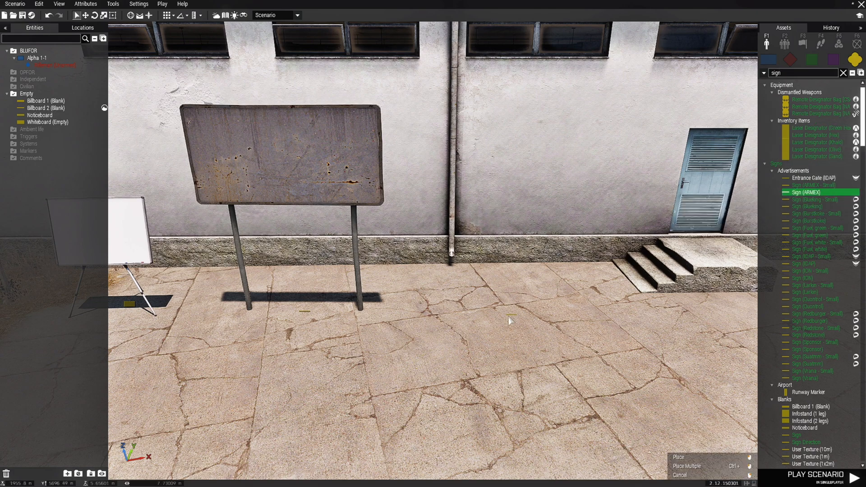
left_click_drag(805, 196, 513, 304)
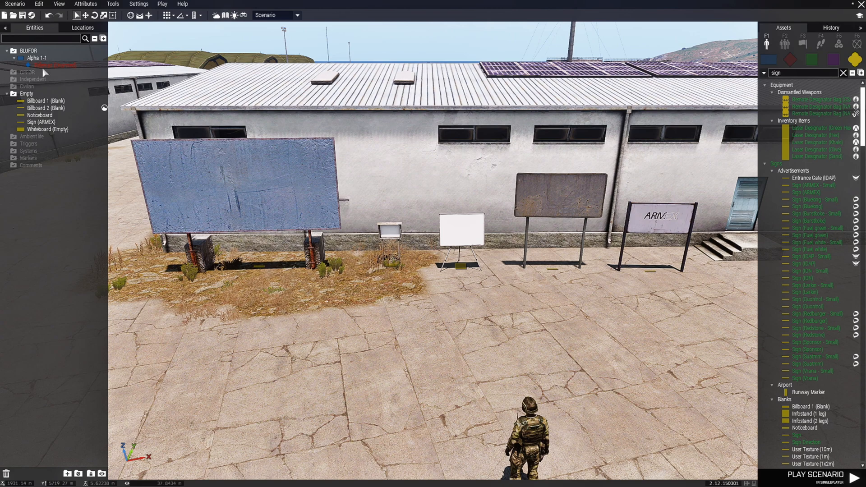
Save the scenario as Signs in the Stratis missions folder.
left_click(22, 16)
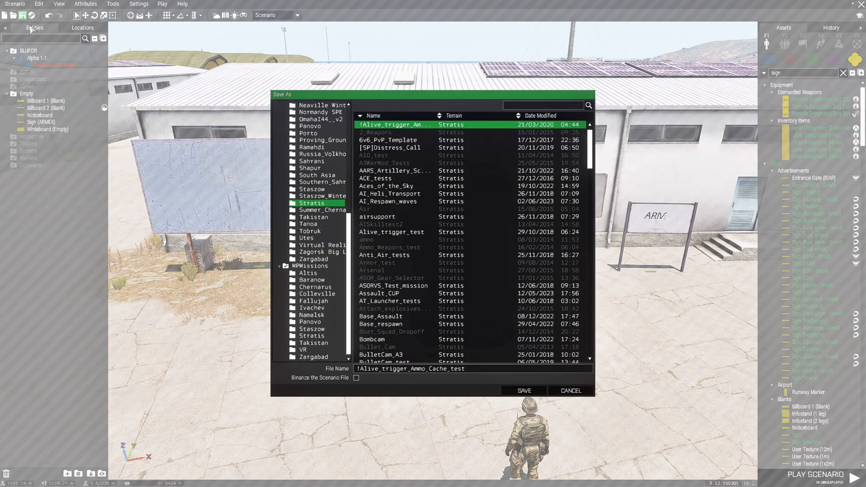
left_click(310, 266)
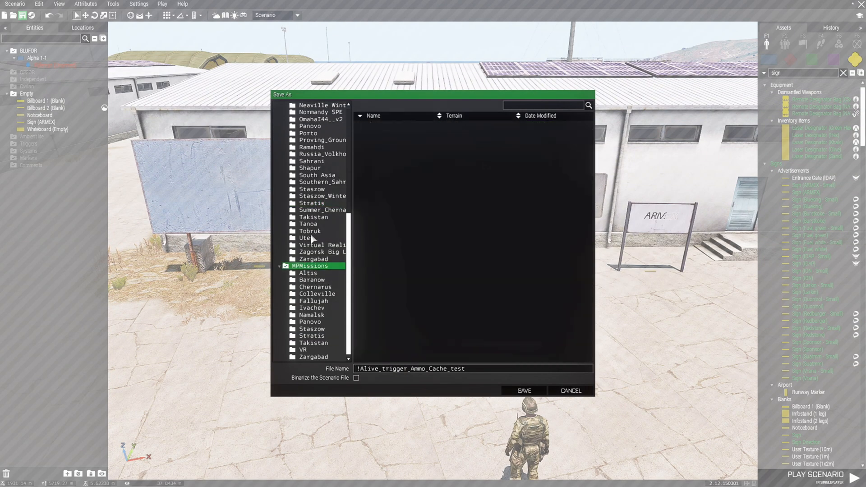
left_click(315, 204)
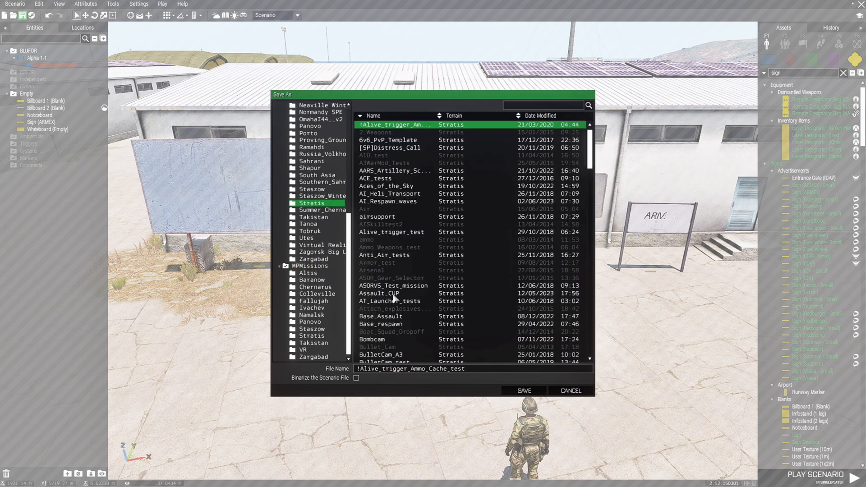
key("ctrl+a")
key("BackSpace")
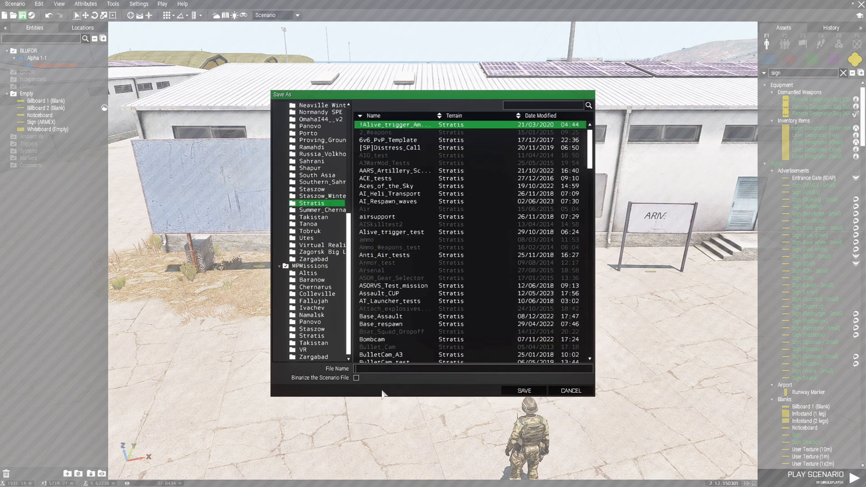
type("gns")
left_click(524, 390)
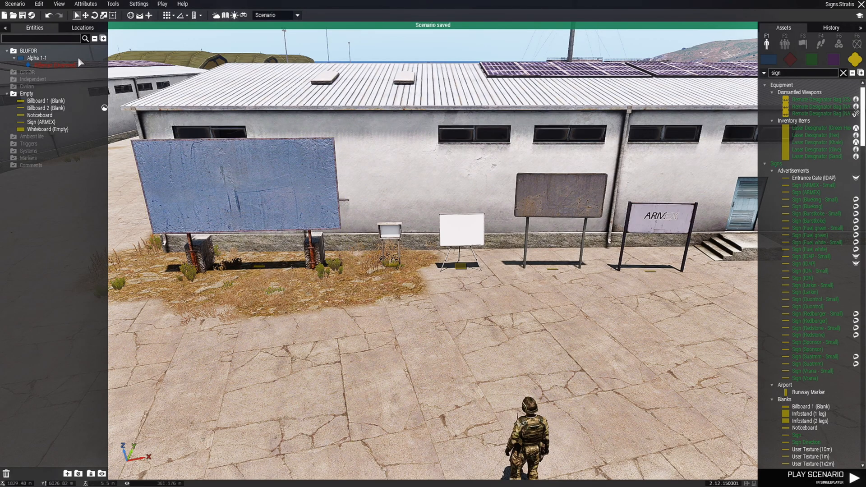
left_click(18, 7)
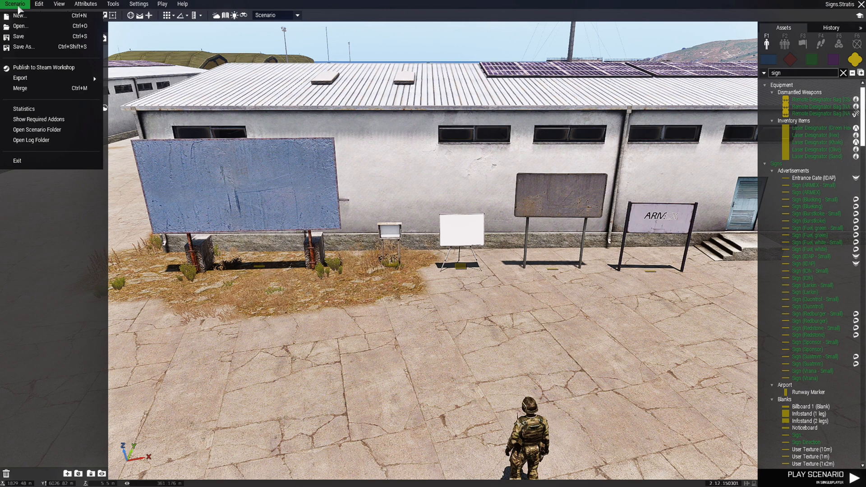
Open the scenario folder in Explorer and browse into its pics folder of jpg pictures.
left_click(66, 134)
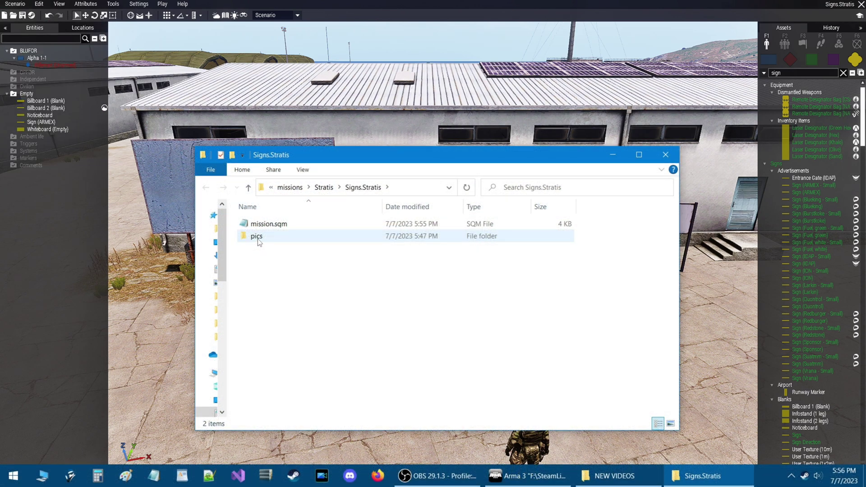
left_click(258, 240)
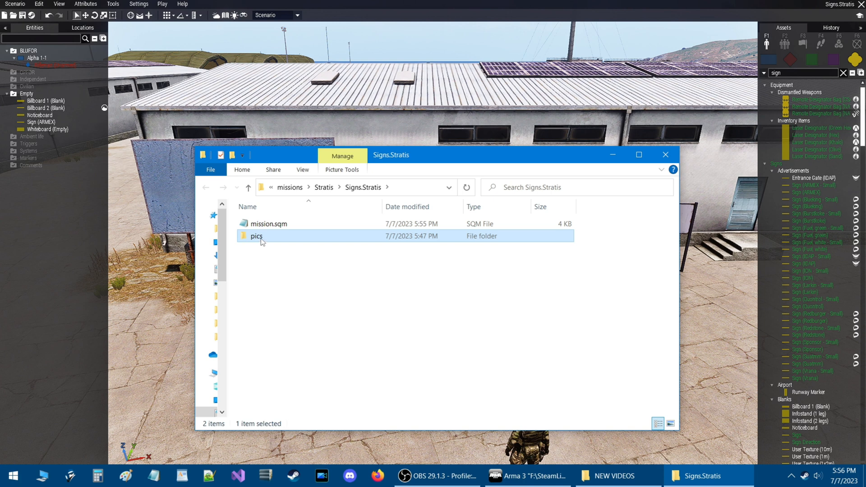
double_click(261, 239)
left_click_drag(477, 162, 513, 161)
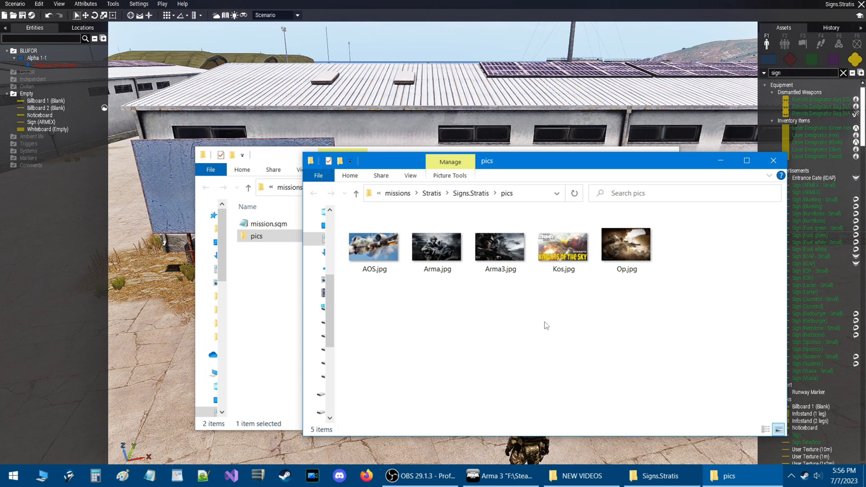
mouse_move(263, 200)
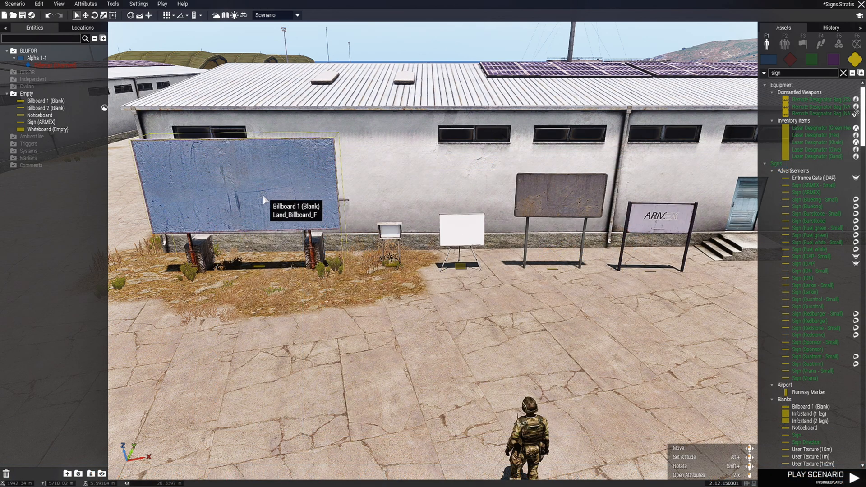
Give Billboard 1 the init line this SetObjectTextureglobal [0, "pics\AOS.jpg"] and save.
double_click(264, 200)
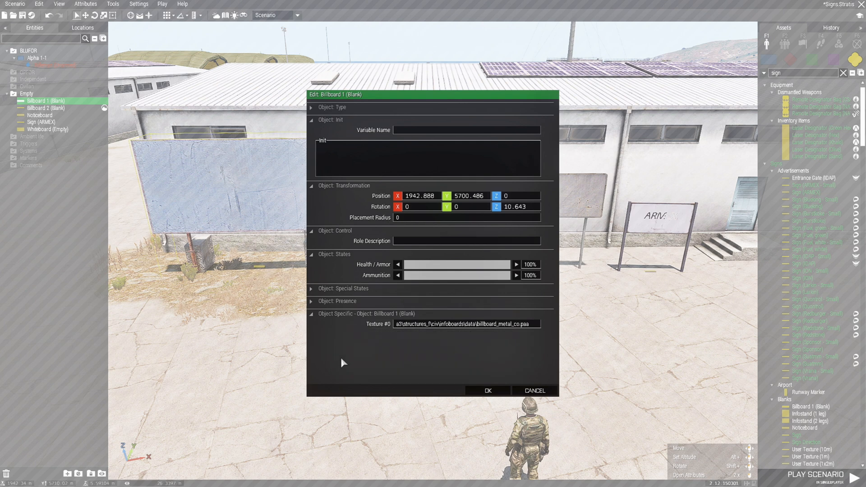
type("th")
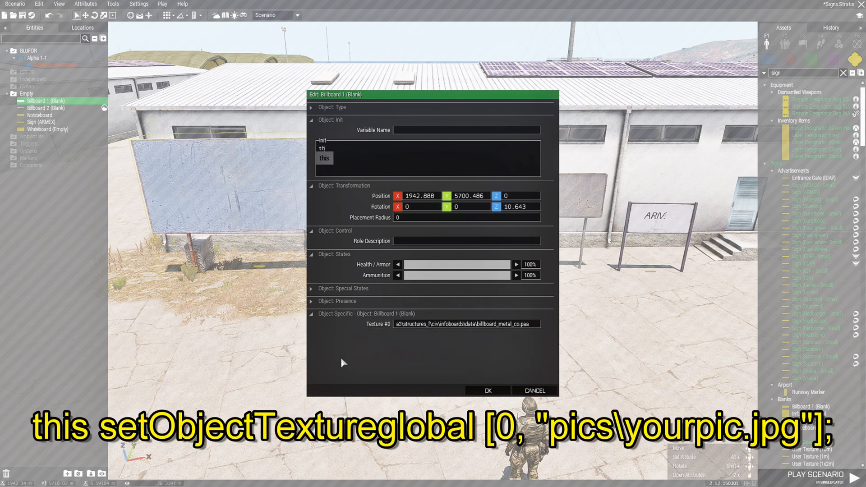
type("is")
type("seO")
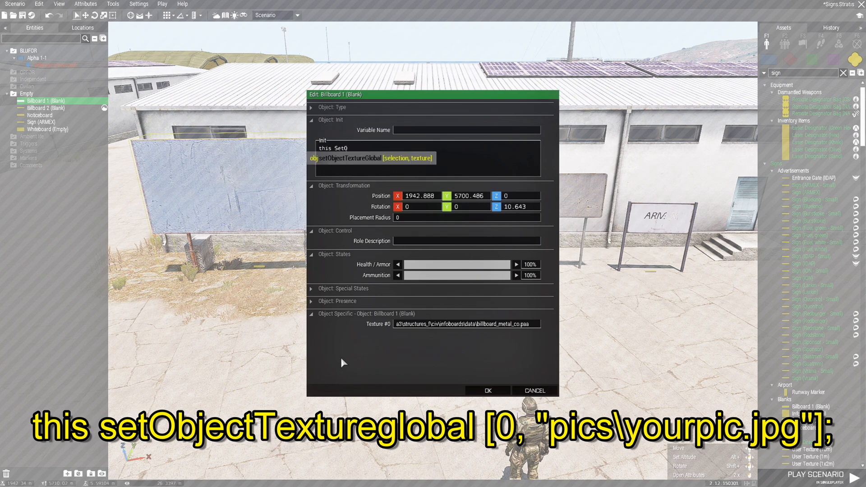
type("bject")
type("Texture")
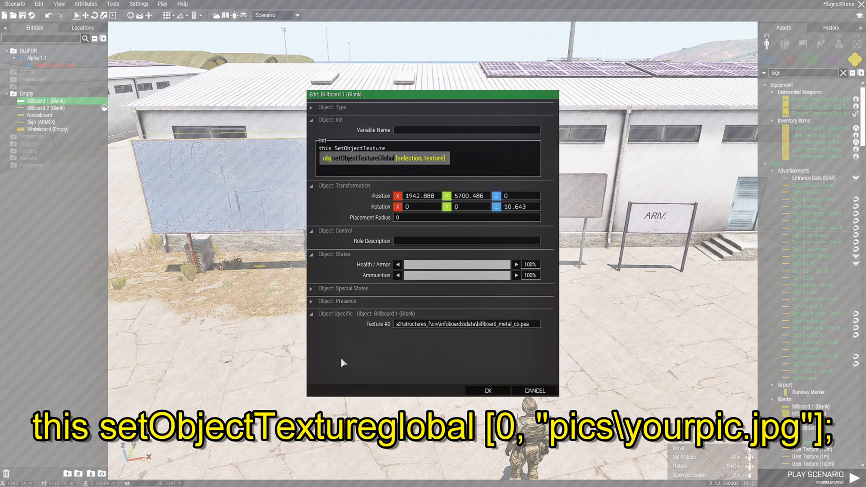
type("global [0,")
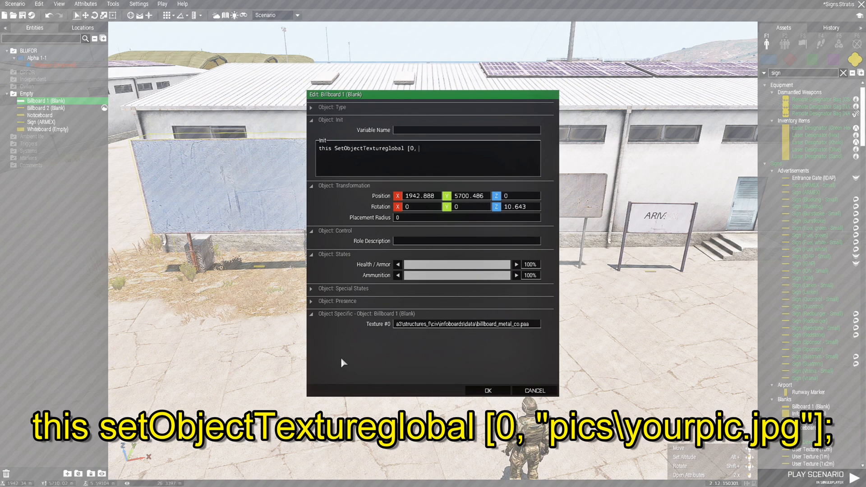
type("\"")
type("p")
type("ics")
type("yourpic")
type(".jpg\"];")
left_click(488, 390)
left_click(419, 366)
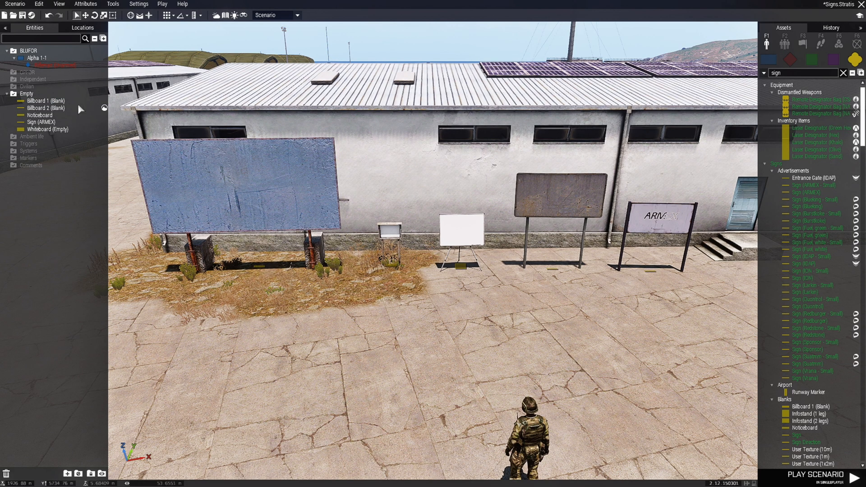
left_click(22, 15)
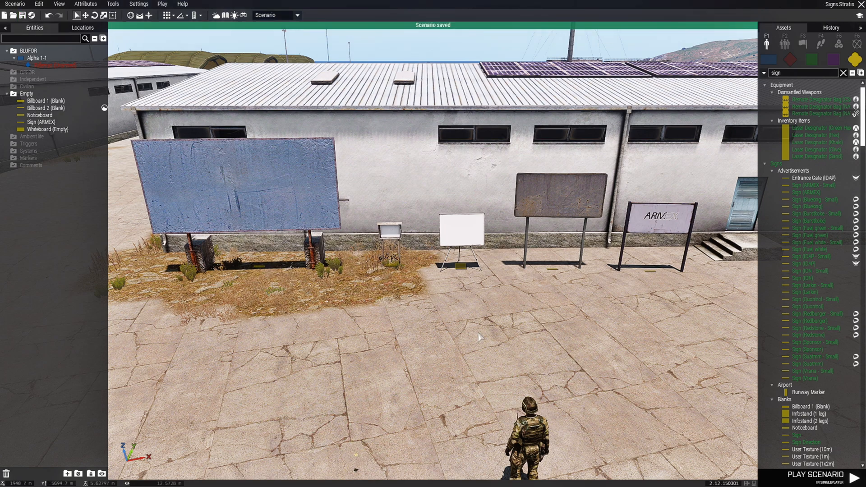
Preview the scenario and walk up to the billboard showing the jet picture.
key("ctrl+p")
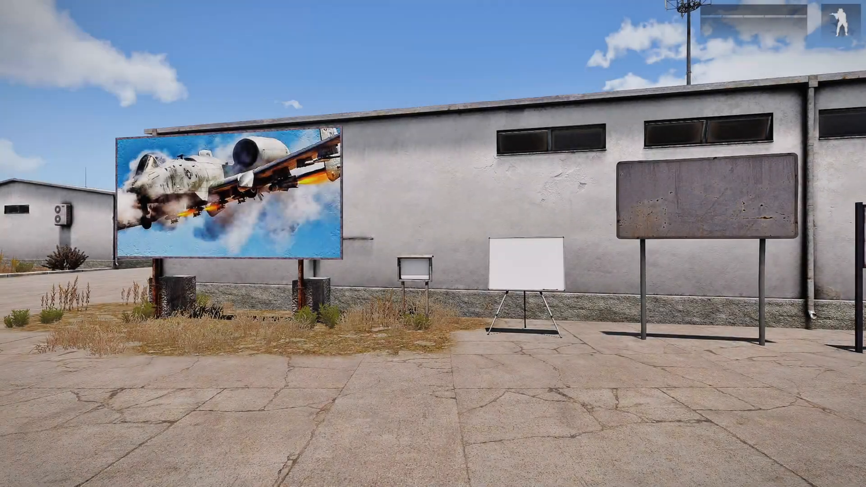
key("w")
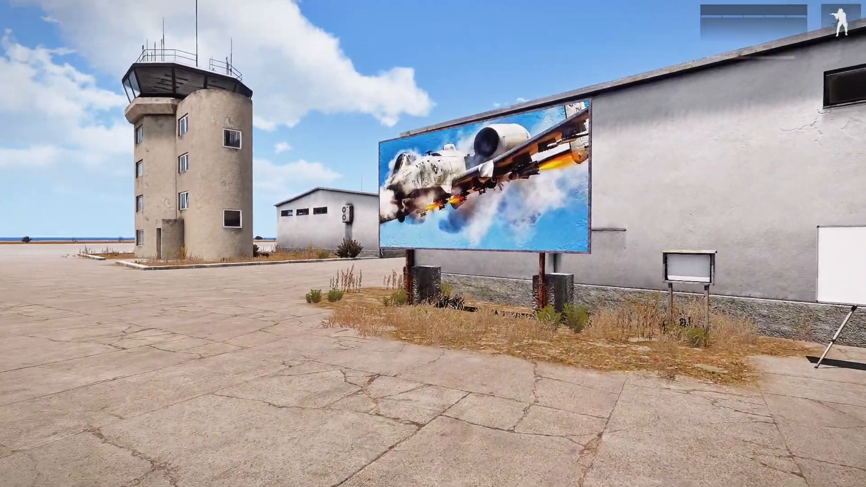
key("w")
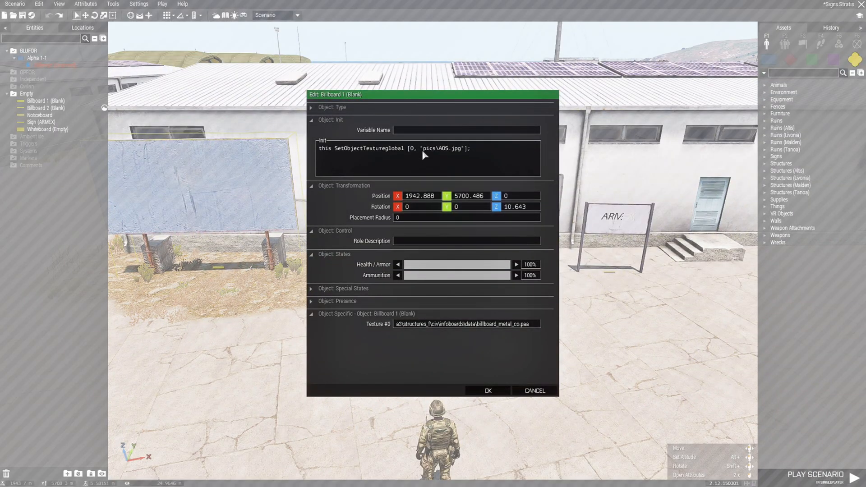
Review Billboard 1's init picture path unchanged, then bring up the noticeboard's attributes.
left_click_drag(422, 150, 447, 149)
left_click(535, 390)
left_click(406, 293)
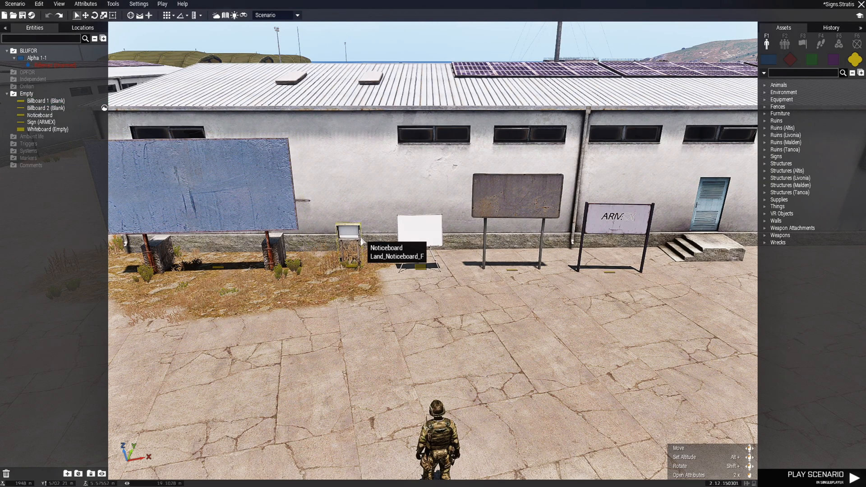
scroll(357, 236, "up", 5)
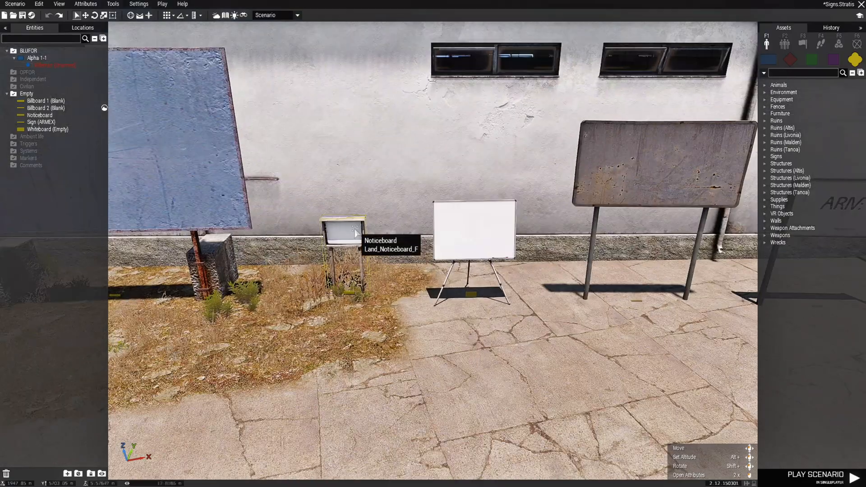
double_click(352, 229)
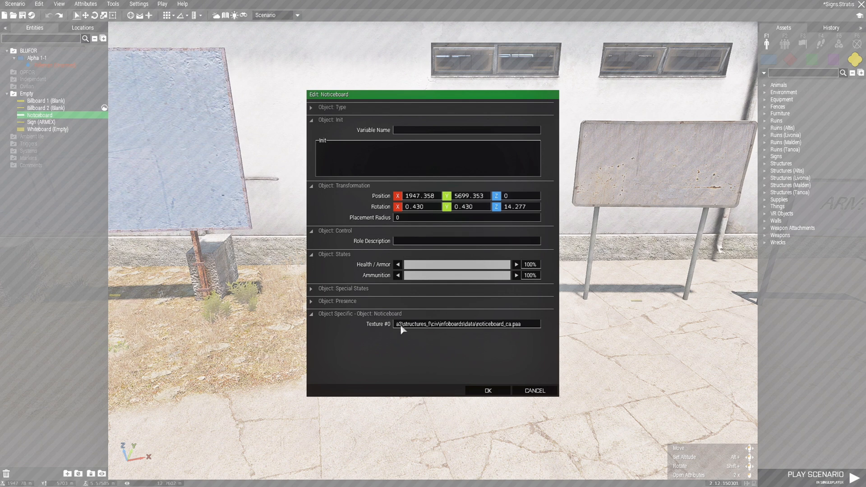
Set the noticeboard's Texture #0 to pics\AOS.jpg, save, and launch the scenario.
left_click_drag(529, 324, 394, 325)
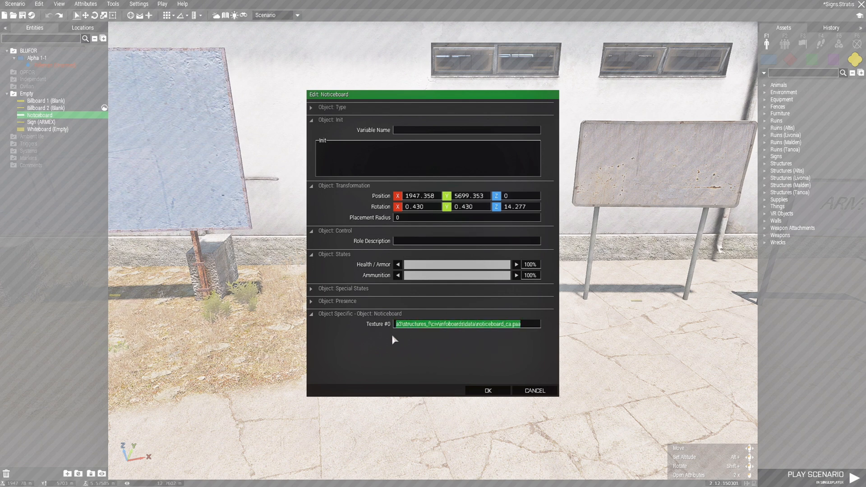
key("BackSpace")
type("pics\\ADS.jpg")
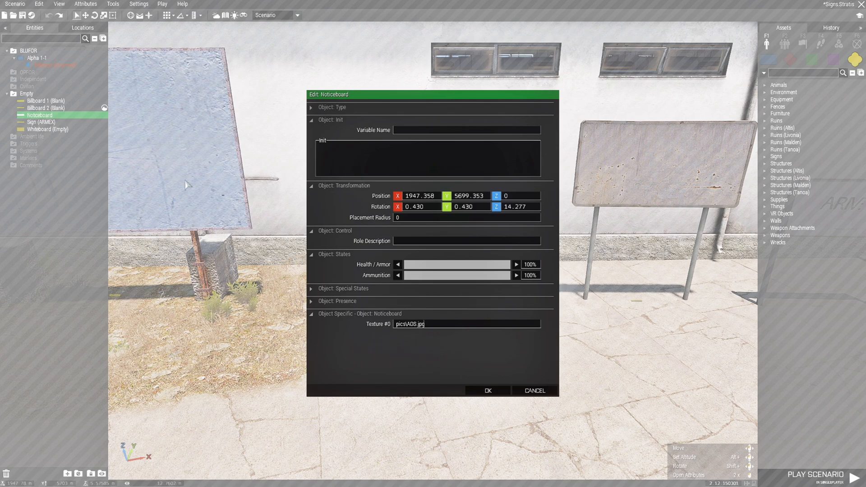
left_click(488, 391)
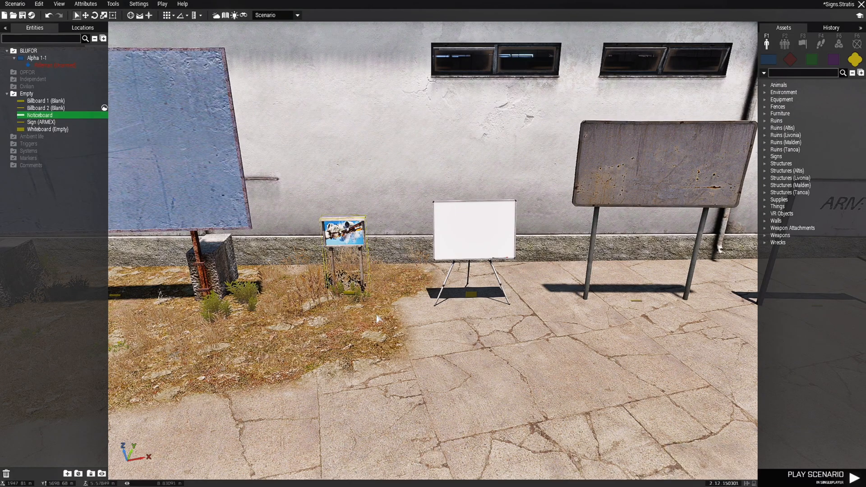
left_click(23, 15)
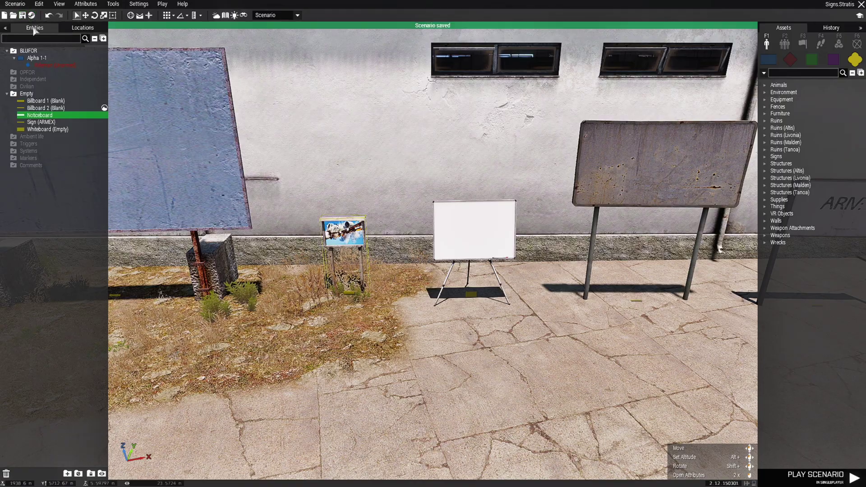
left_click(778, 480)
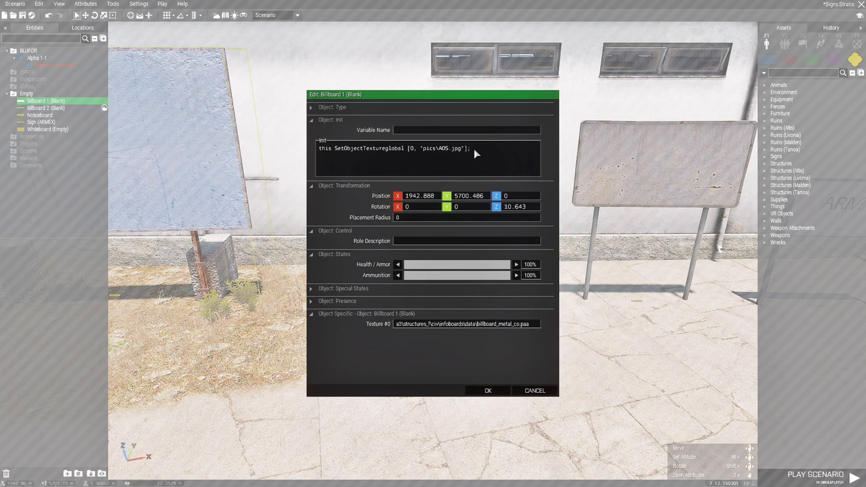
Copy Billboard 1's whole init line and bring up the whiteboard's attributes.
left_click_drag(475, 154, 334, 155)
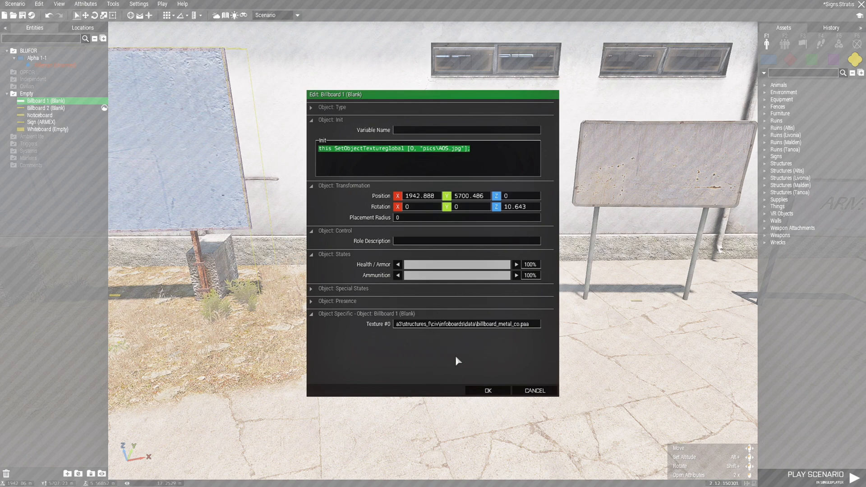
left_click(534, 391)
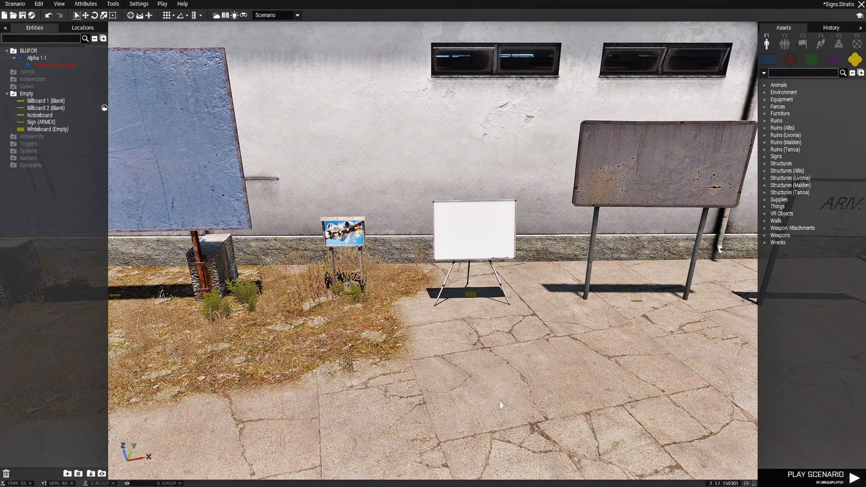
key("d")
key("d")
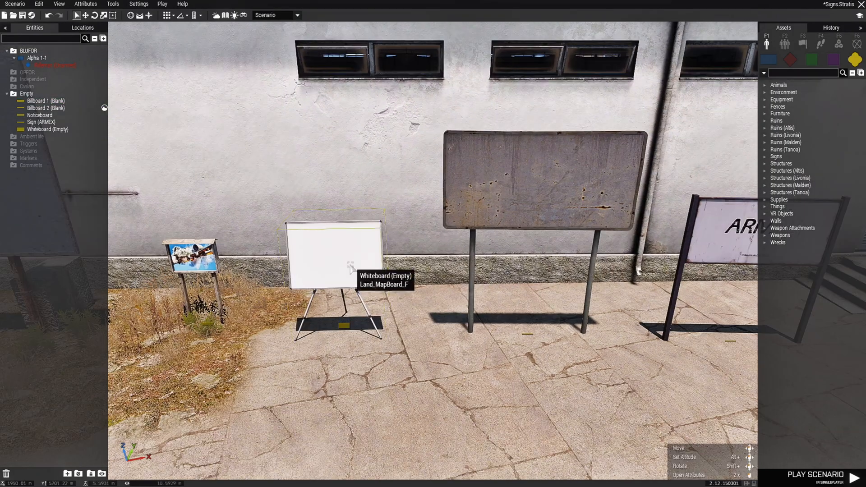
double_click(350, 267)
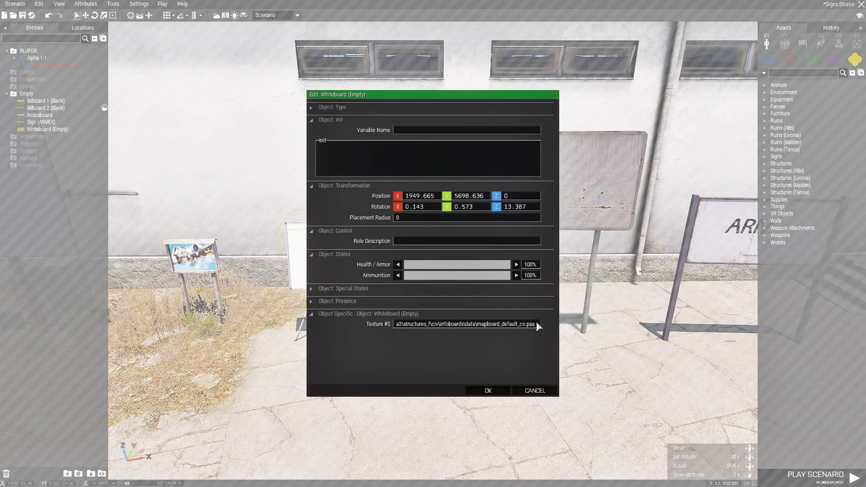
Paste the setObjectTextureGlobal line into the whiteboard's Init with pics\Arma.jpg, save and launch.
left_click_drag(536, 322, 398, 331)
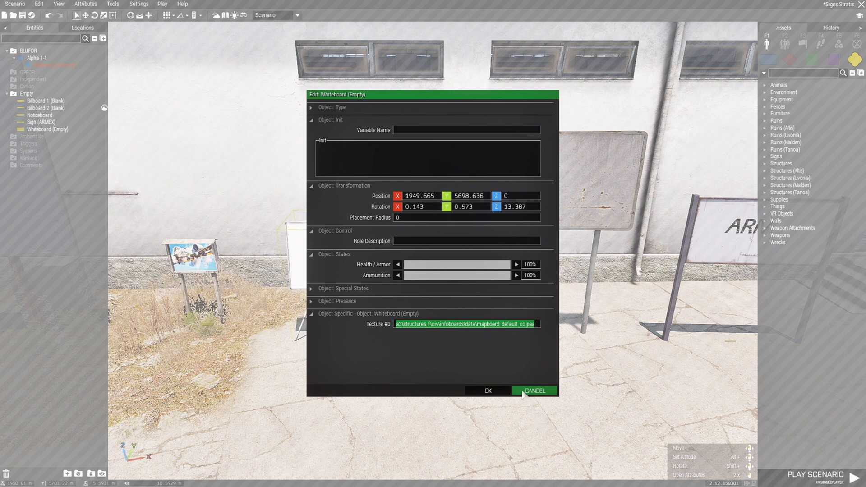
left_click(450, 315)
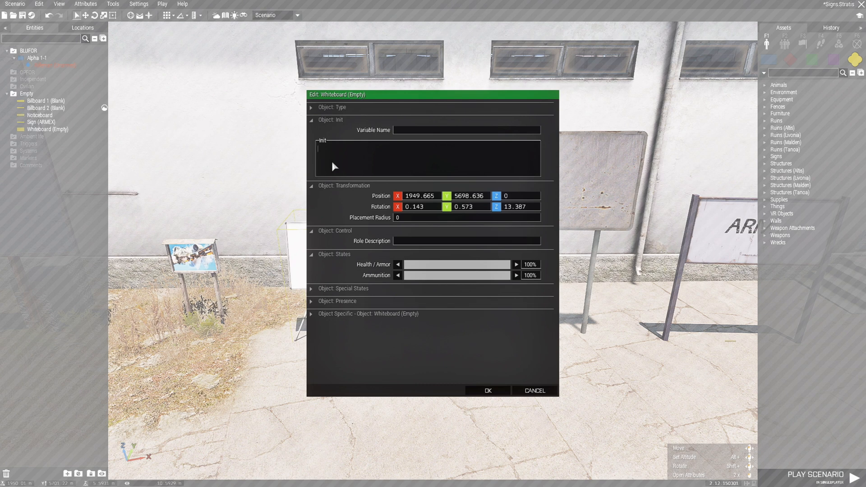
type("this SetObjectTextureglobal [0, \"pics\\AOS.jpg\"];")
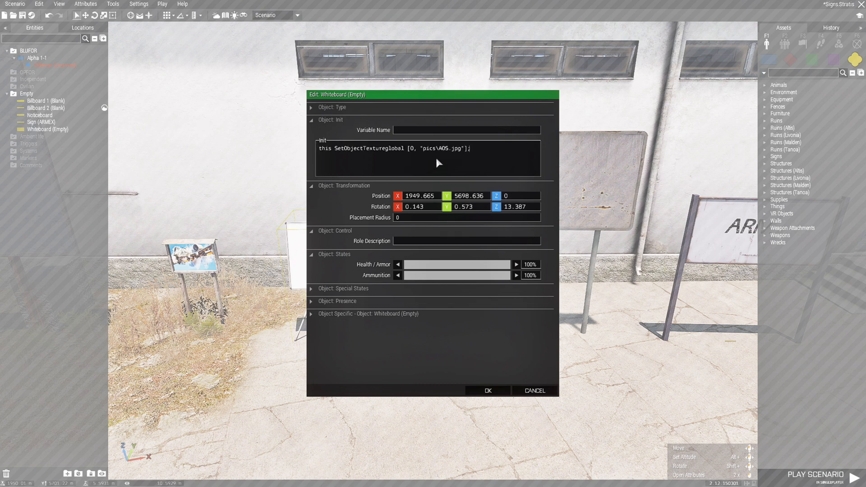
double_click(442, 149)
type("rma")
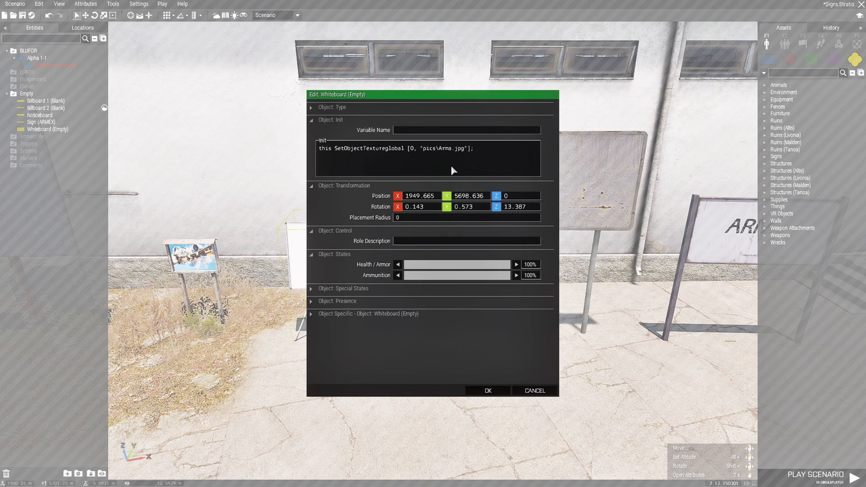
left_click(488, 391)
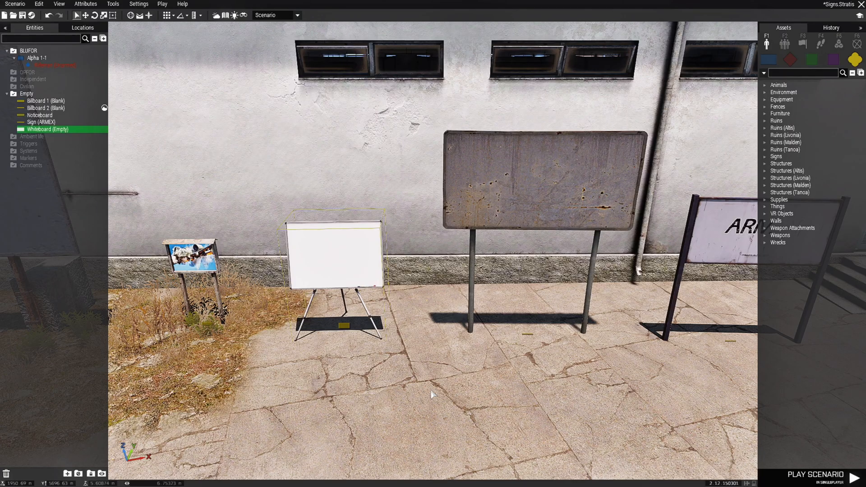
left_click(22, 15)
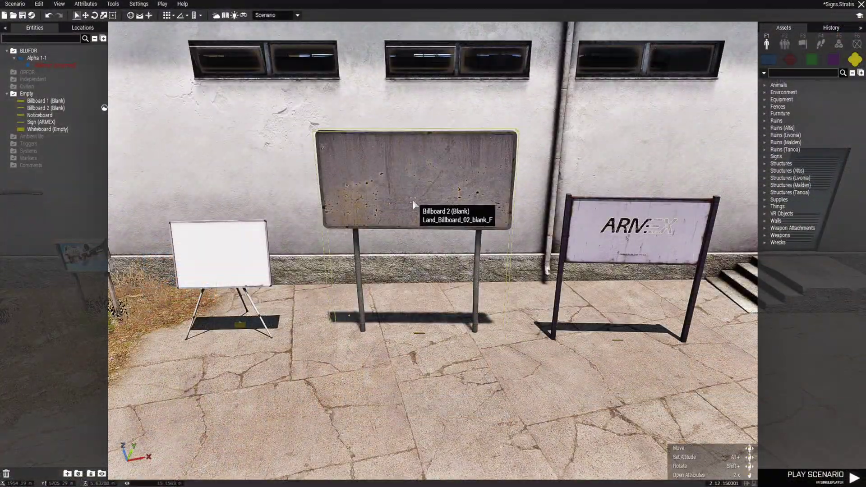
Name Billboard 2 bb and set its init to bb setObjectTextureGlobal [0, "pics\KOS.jpg"].
double_click(415, 204)
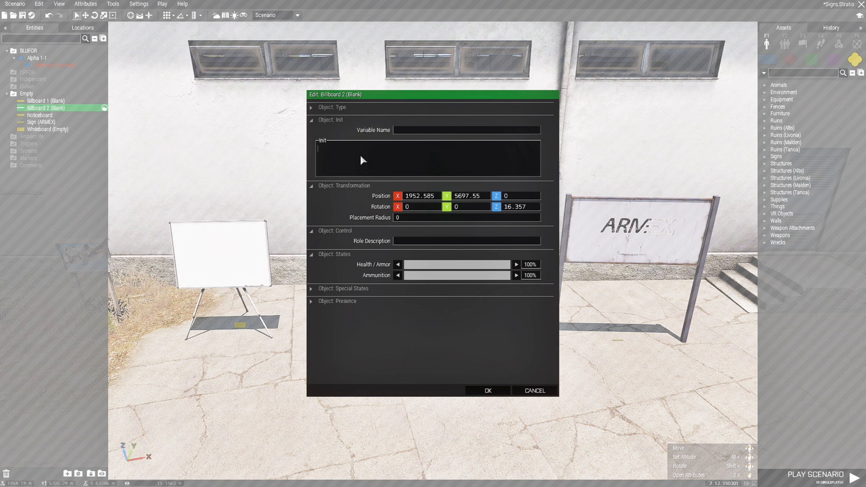
type("this SetObjectTextureglobal [0, \"pics\\AOS.jpg\"];")
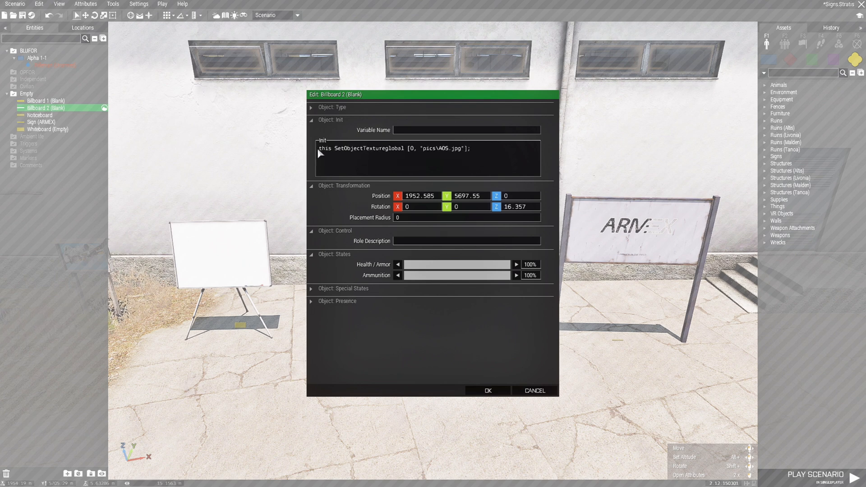
key("BackSpace")
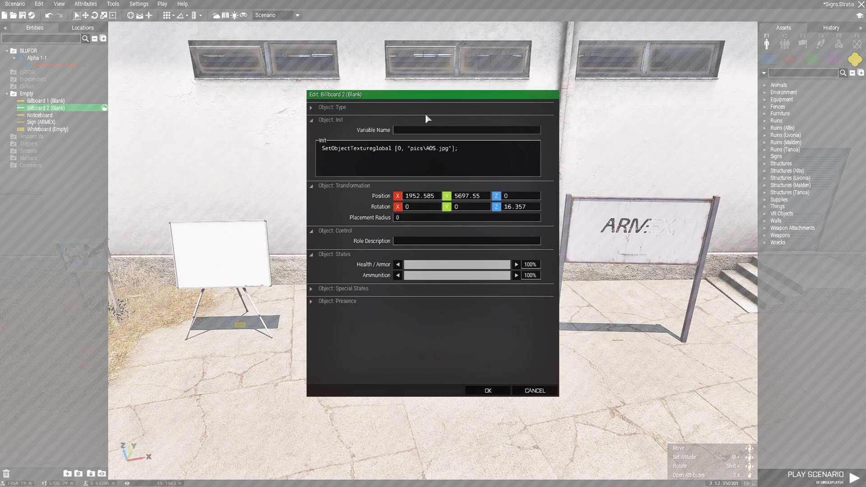
left_click(412, 128)
type("Bbb")
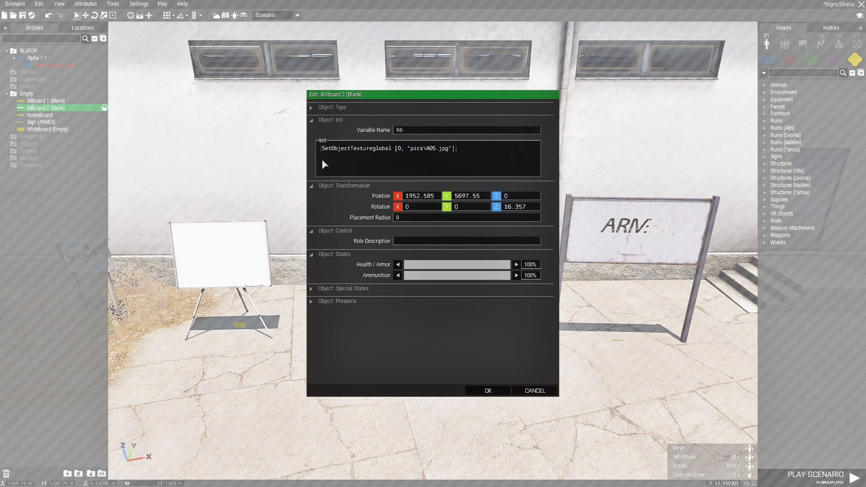
type("bb")
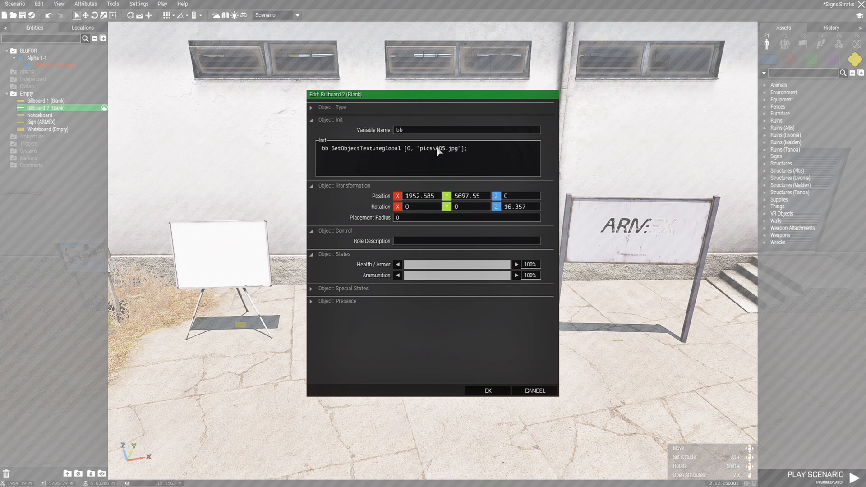
left_click_drag(435, 147, 439, 148)
key("End")
left_click(487, 390)
Save the scenario, launch it and walk toward the billboards.
left_click(445, 411)
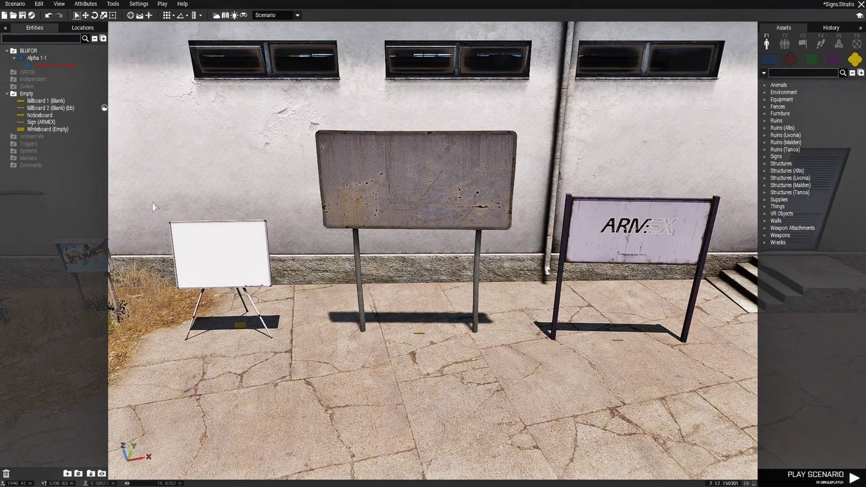
left_click(22, 15)
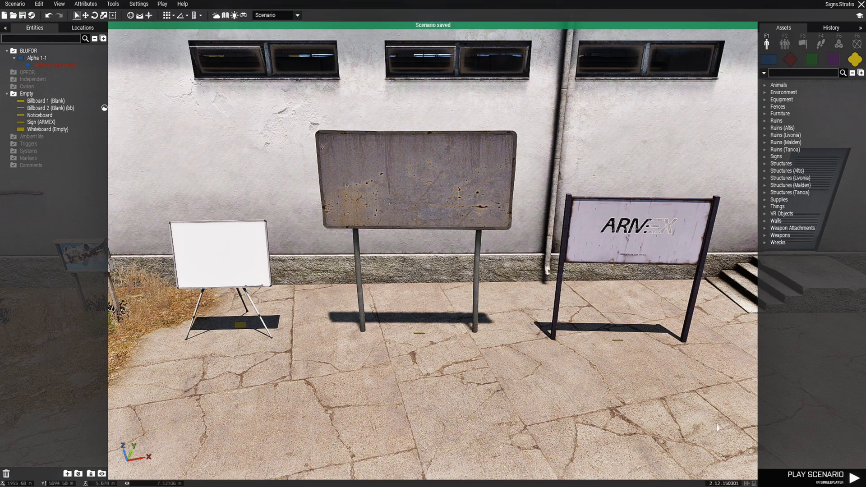
left_click(815, 474)
key("w")
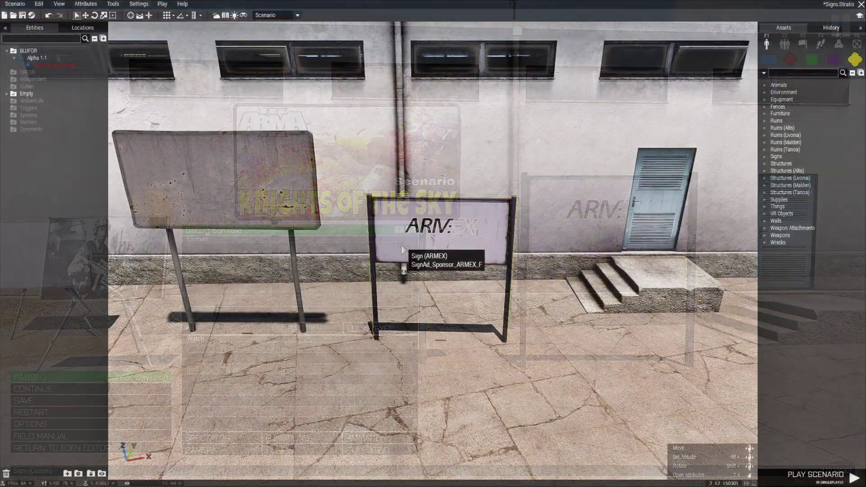
Copy the pics\KOS picture path from Billboard 2's Init without changing either object.
double_click(401, 249)
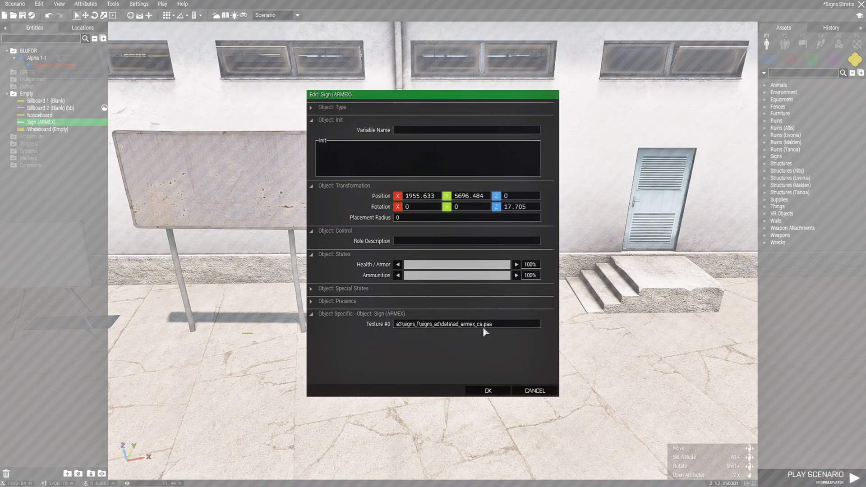
left_click(535, 391)
key("a")
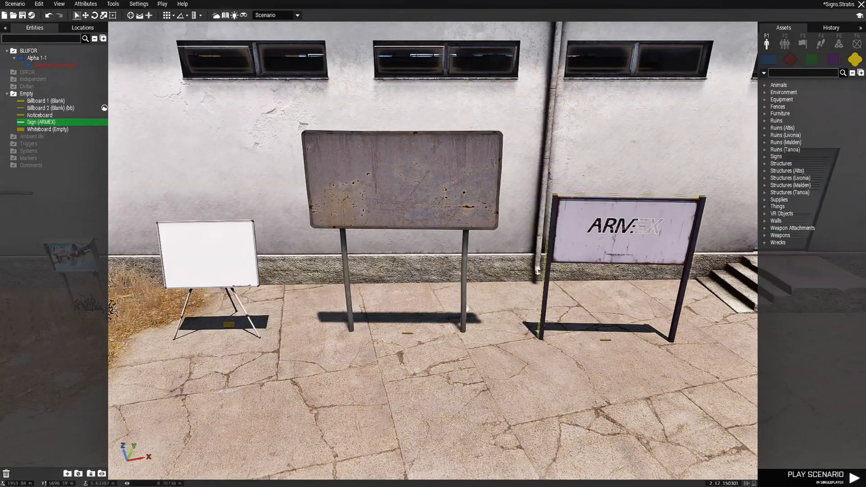
double_click(436, 215)
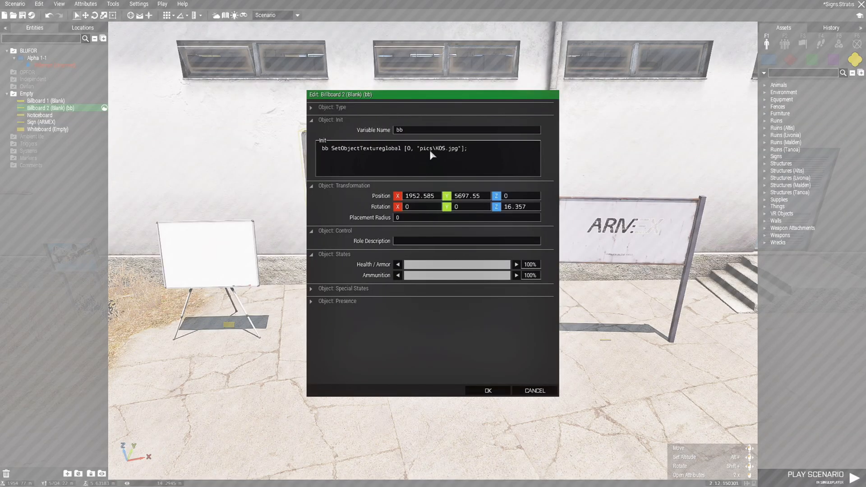
left_click_drag(420, 147, 458, 153)
left_click(532, 391)
Replace the ARMEX sign's Texture #0 with pics\KOS.jpg so it shows Knights of the Sky.
key("d")
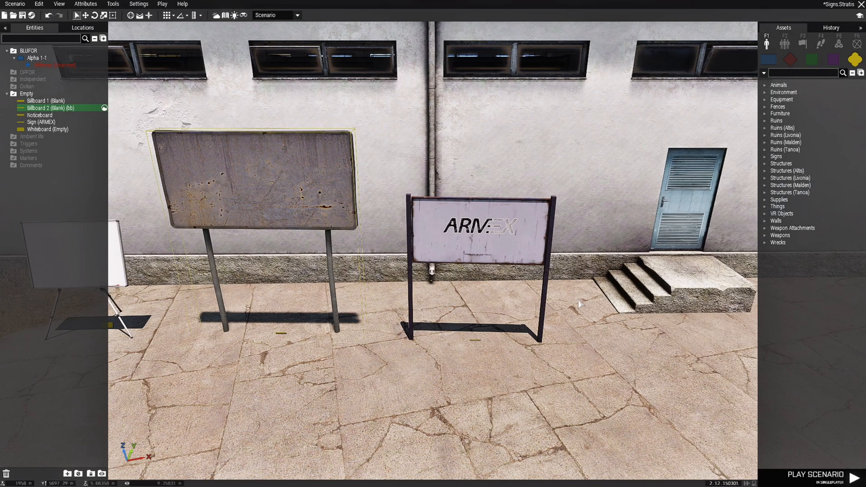
key("w")
double_click(486, 301)
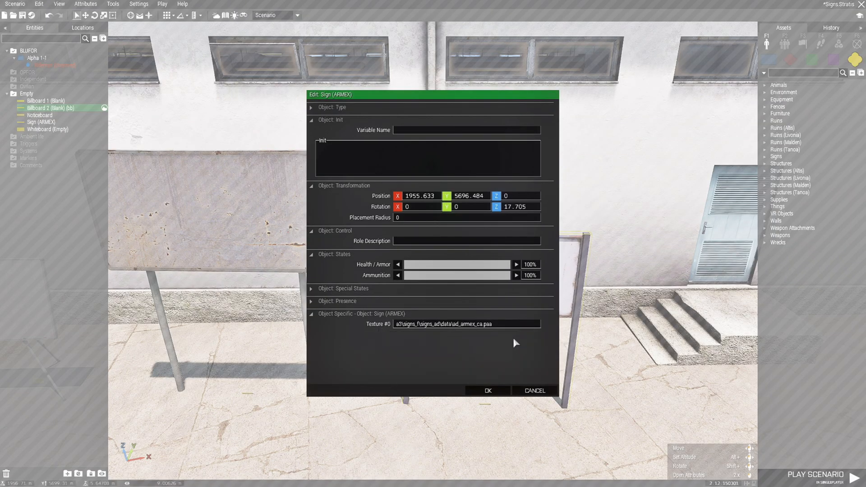
left_click_drag(499, 325, 398, 336)
key("Delete")
left_click(487, 390)
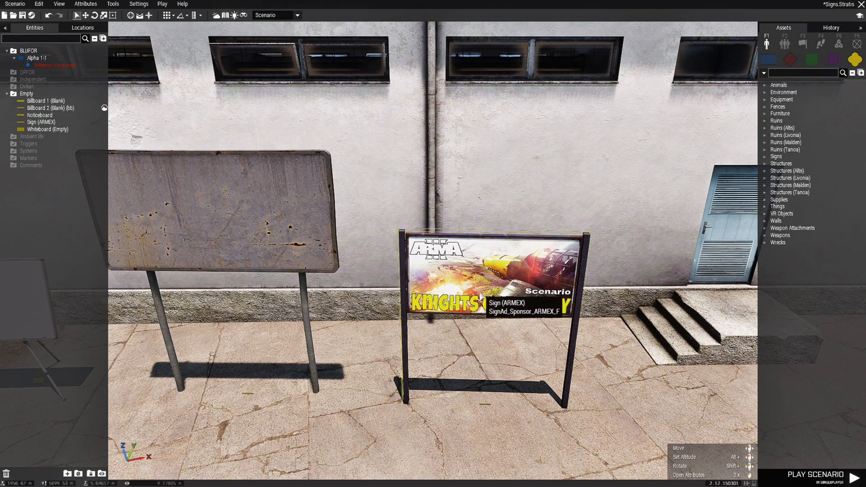
Save the scenario via Scenario > Save with all custom pictures applied.
left_click(24, 16)
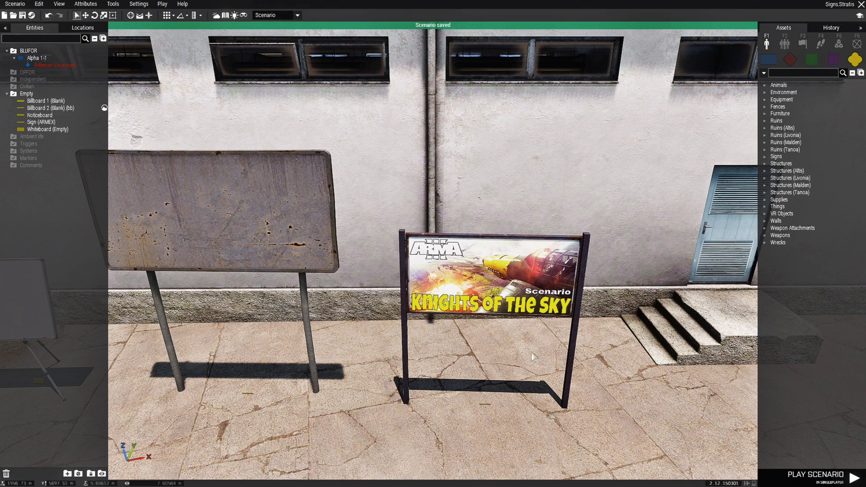